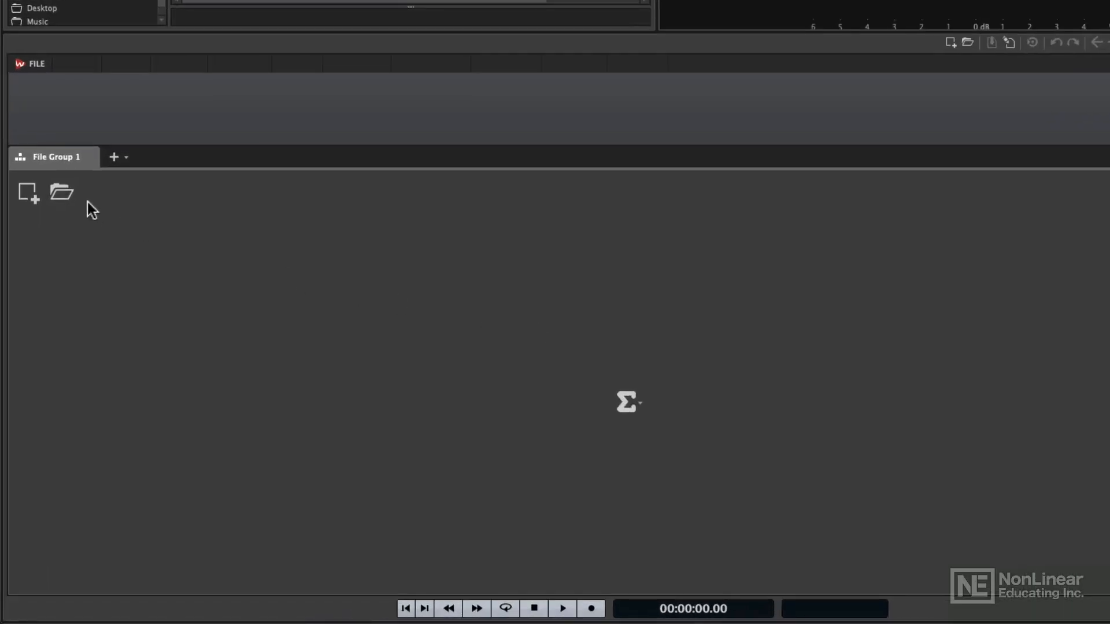
Step: Create a new batch processor from the Full Multi Core Empty template
left_click(29, 192)
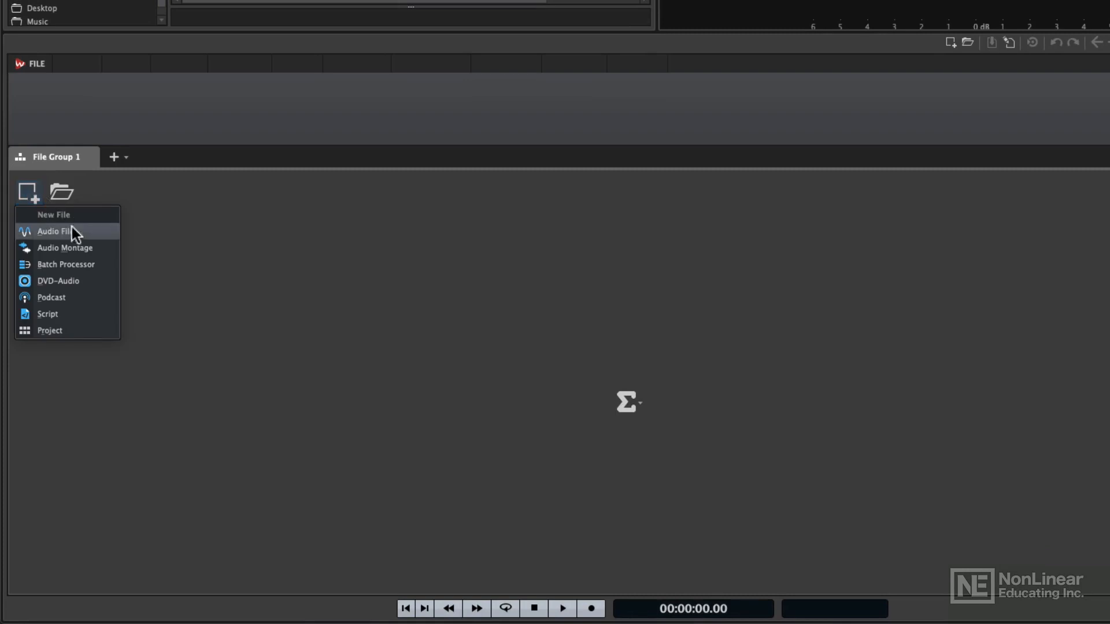
left_click(77, 262)
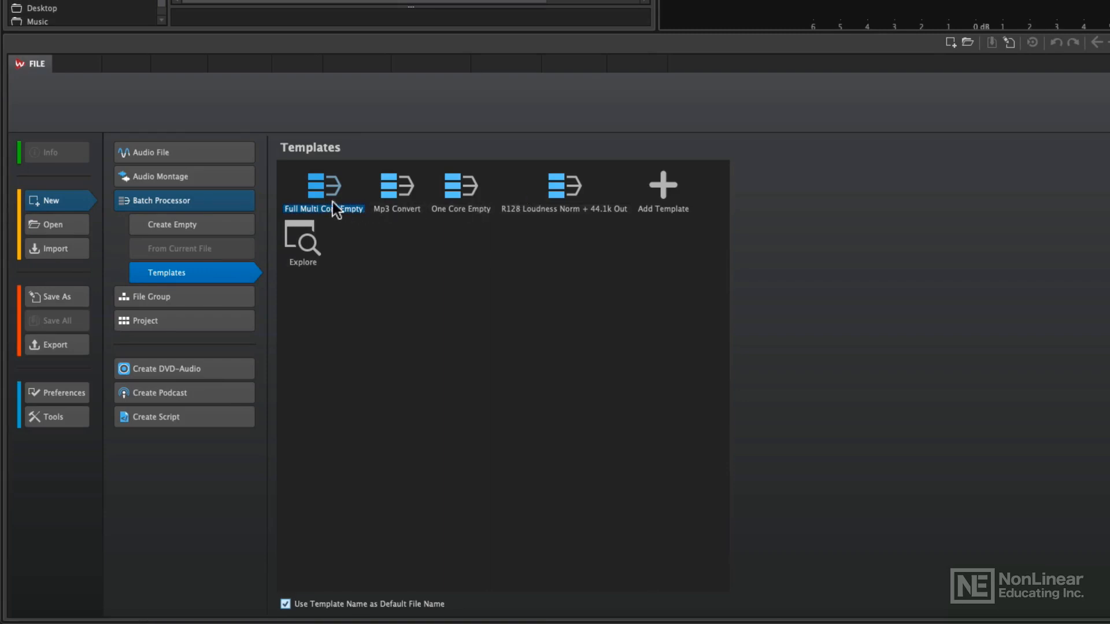
left_click(315, 181)
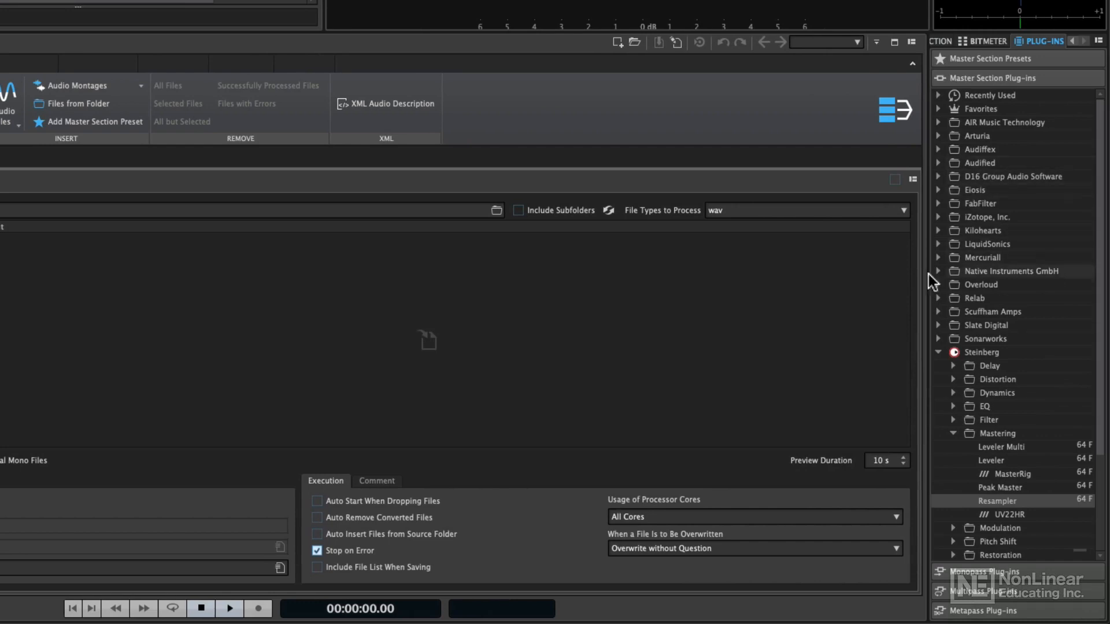
Step: Add the Resampler from Steinberg's Mastering plug-ins to the batch processor's custom plug-in chain
left_click(938, 353)
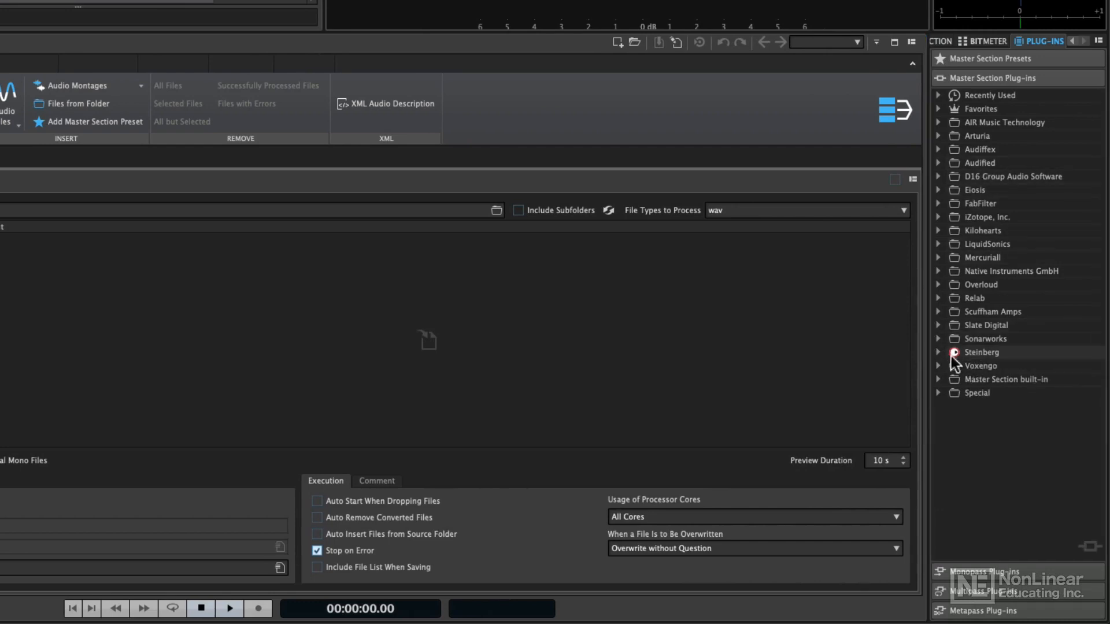
left_click(938, 352)
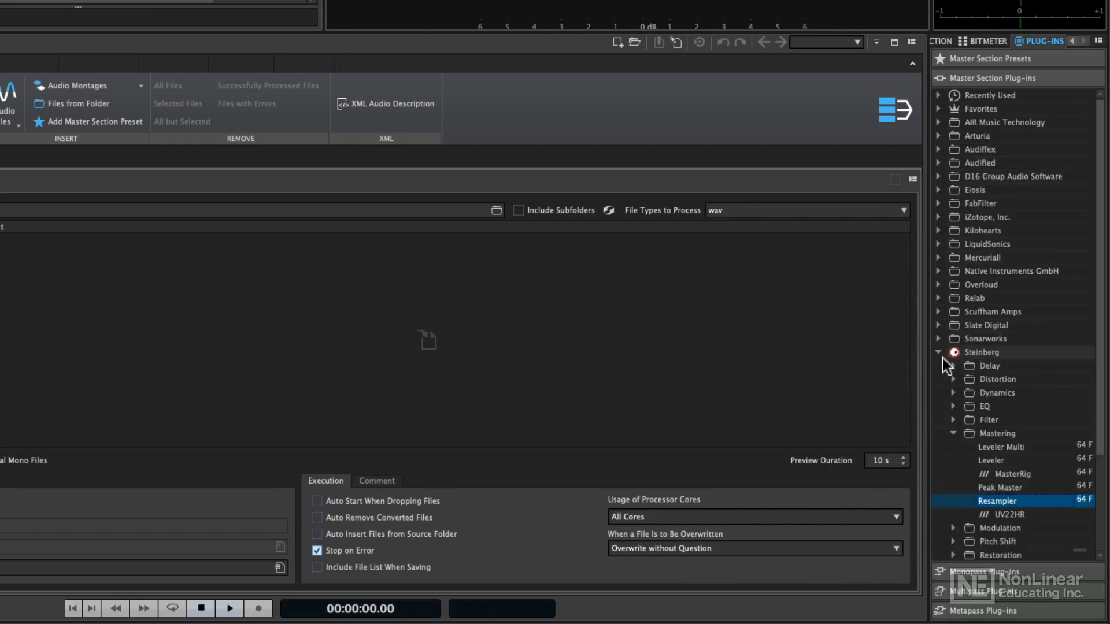
double_click(1032, 501)
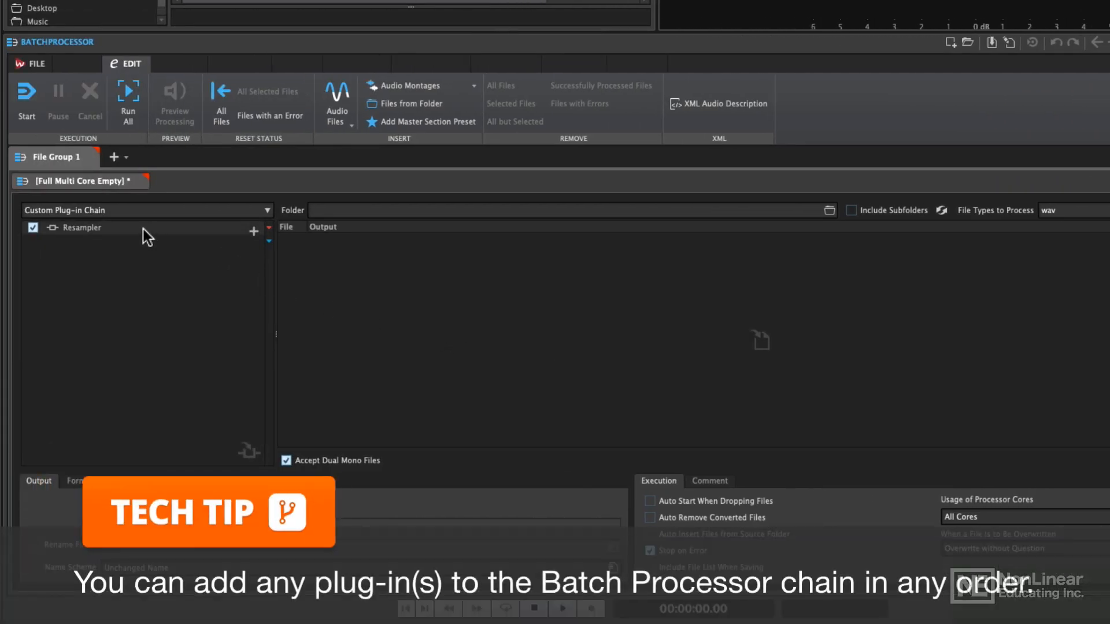
Step: Set the Resampler's output sample rate to 48 000 Hz and close its settings window
left_click(143, 229)
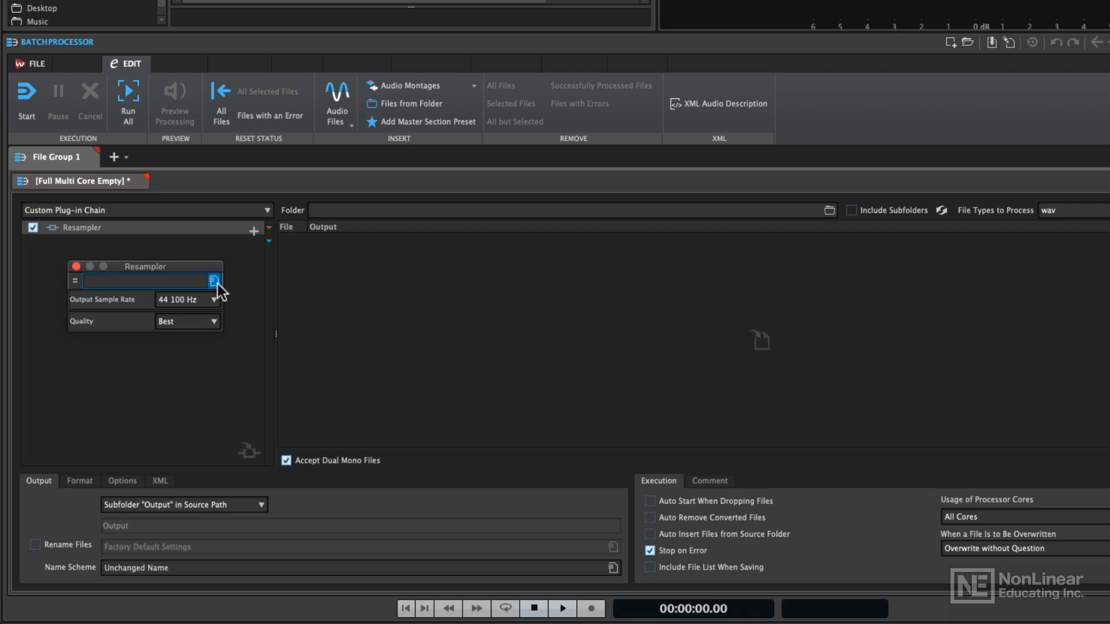
left_click(214, 299)
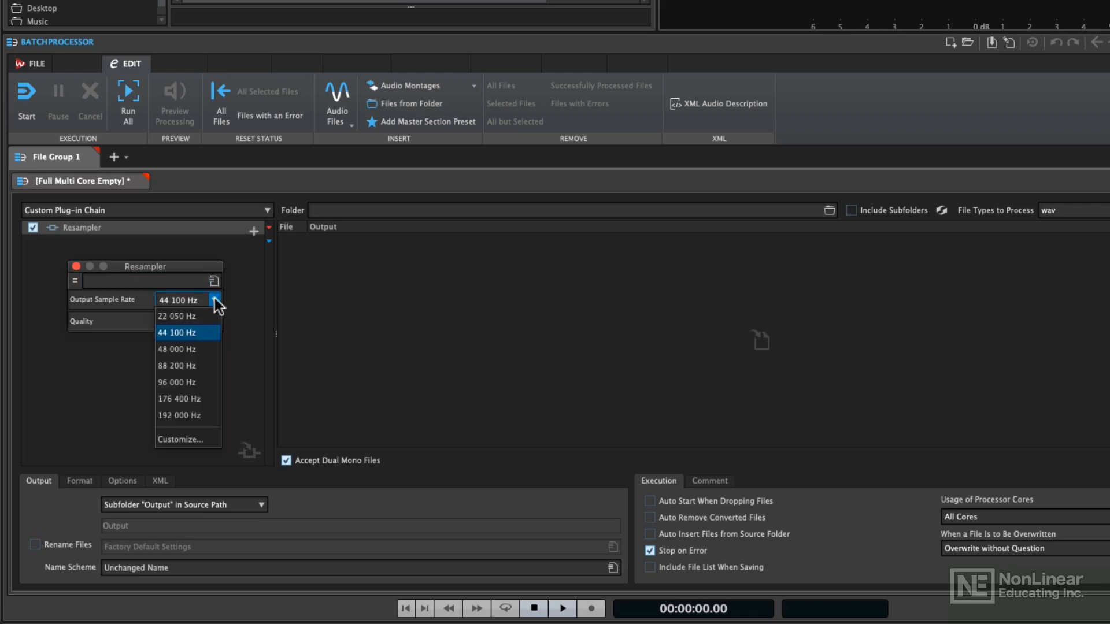
left_click(197, 350)
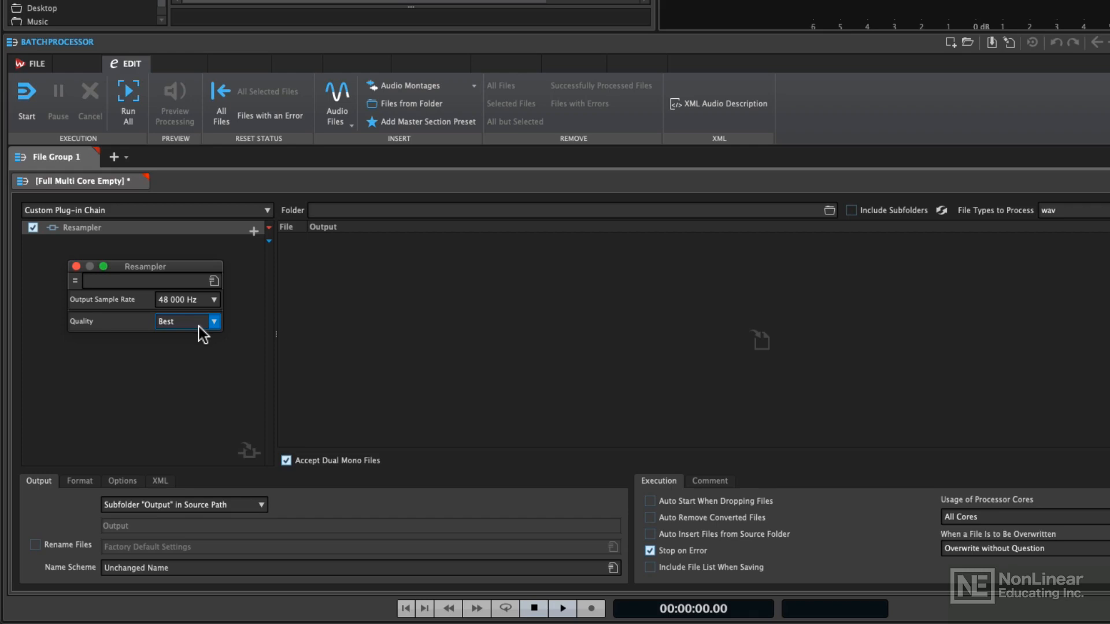
left_click(75, 267)
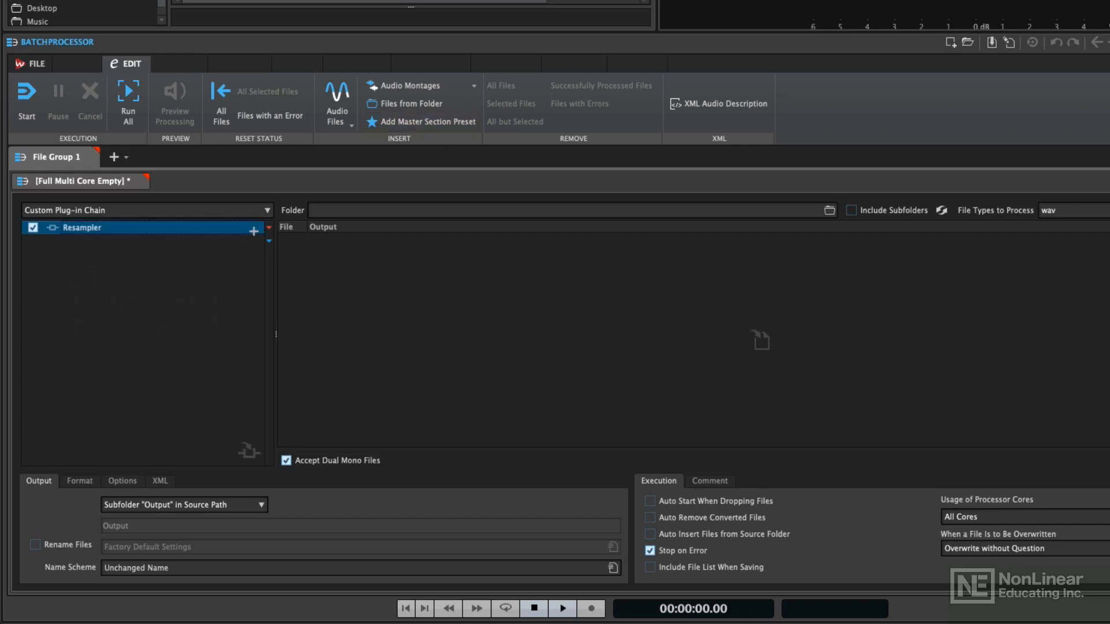
Step: Add all WAV files from the WL-Audio/Orig folder in Finder to the batch file list, leaving out the Output subfolder
left_click_drag(705, 0, 694, 2)
left_click_drag(980, 0, 1105, 21)
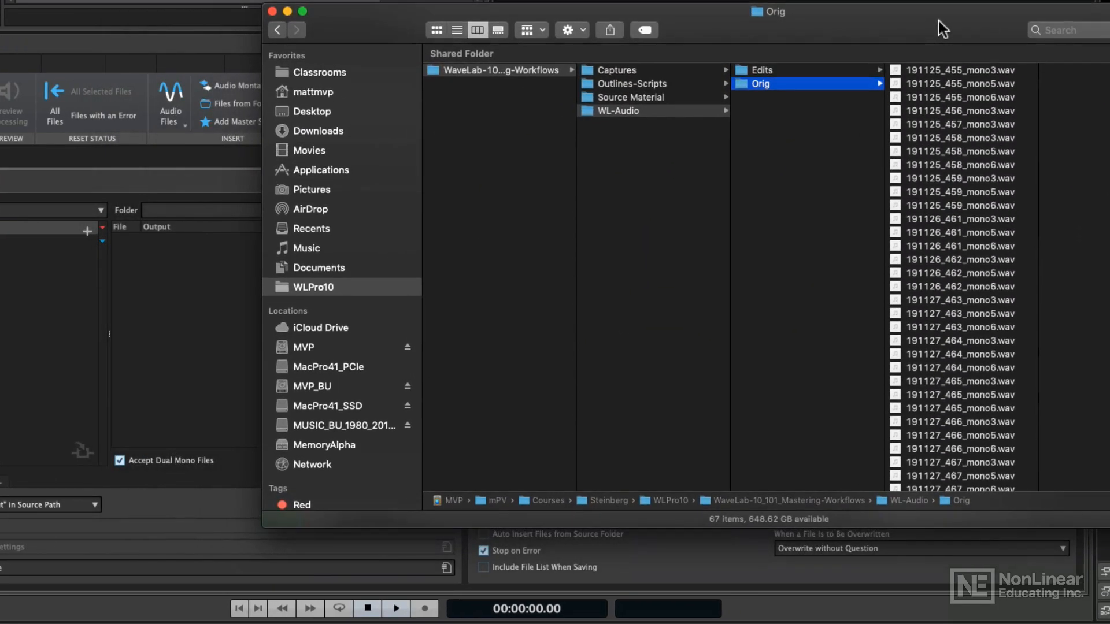
left_click(949, 70)
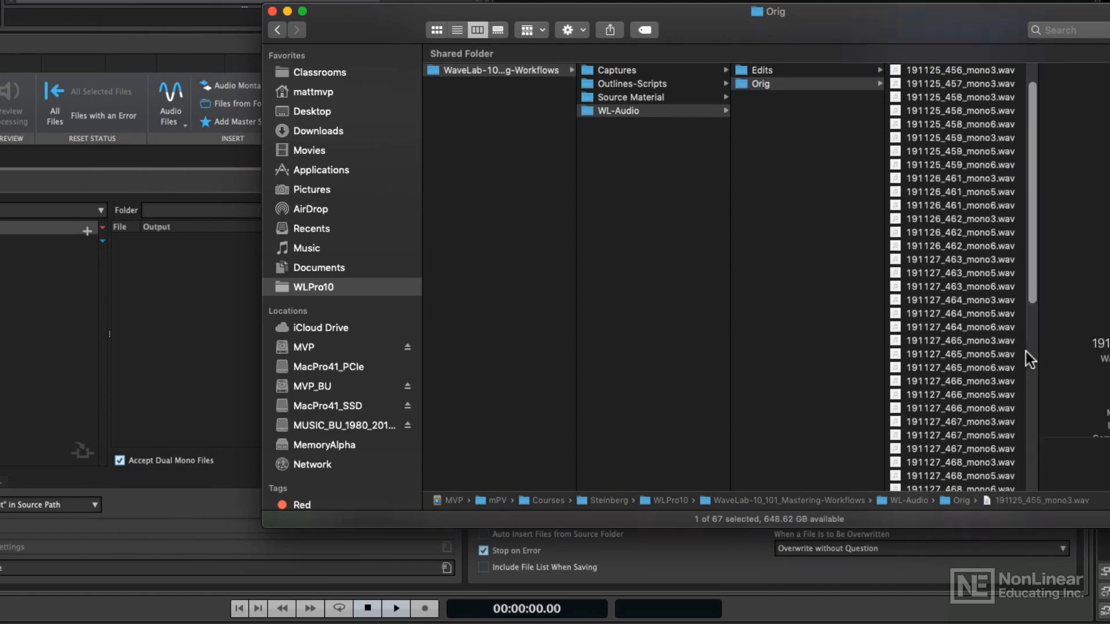
scroll(1024, 349, "down", 10)
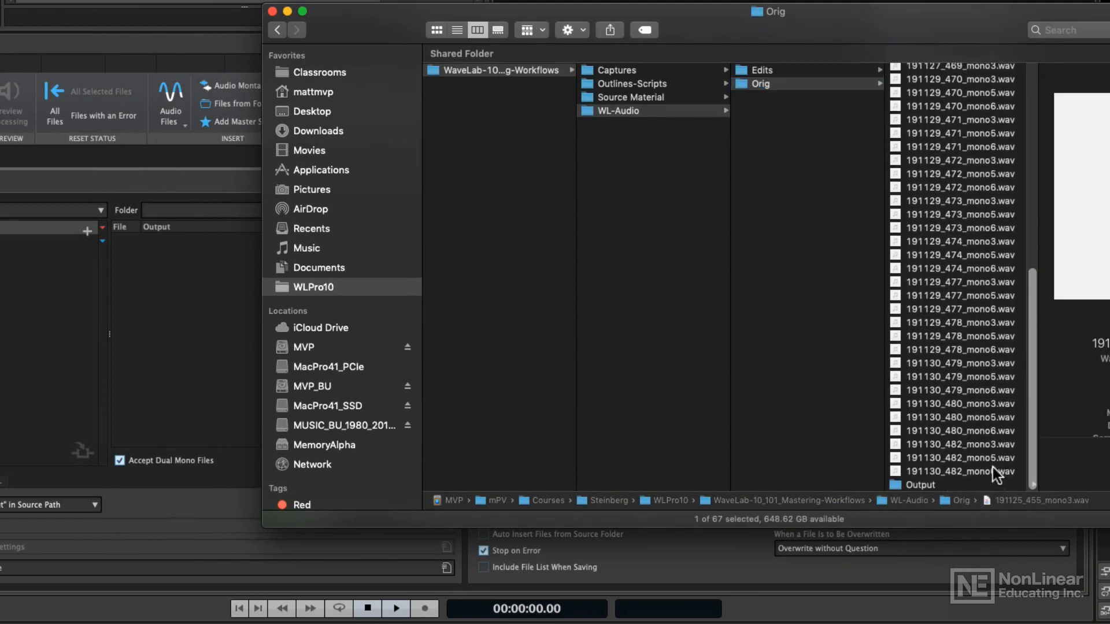
left_click(993, 469, "shift")
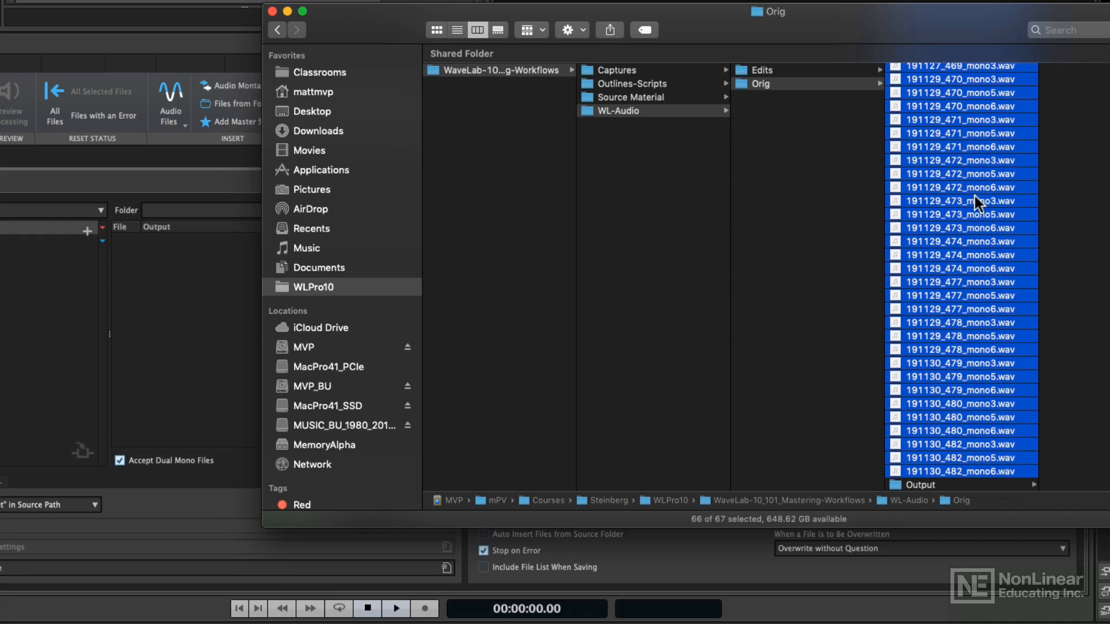
left_click_drag(975, 196, 202, 291)
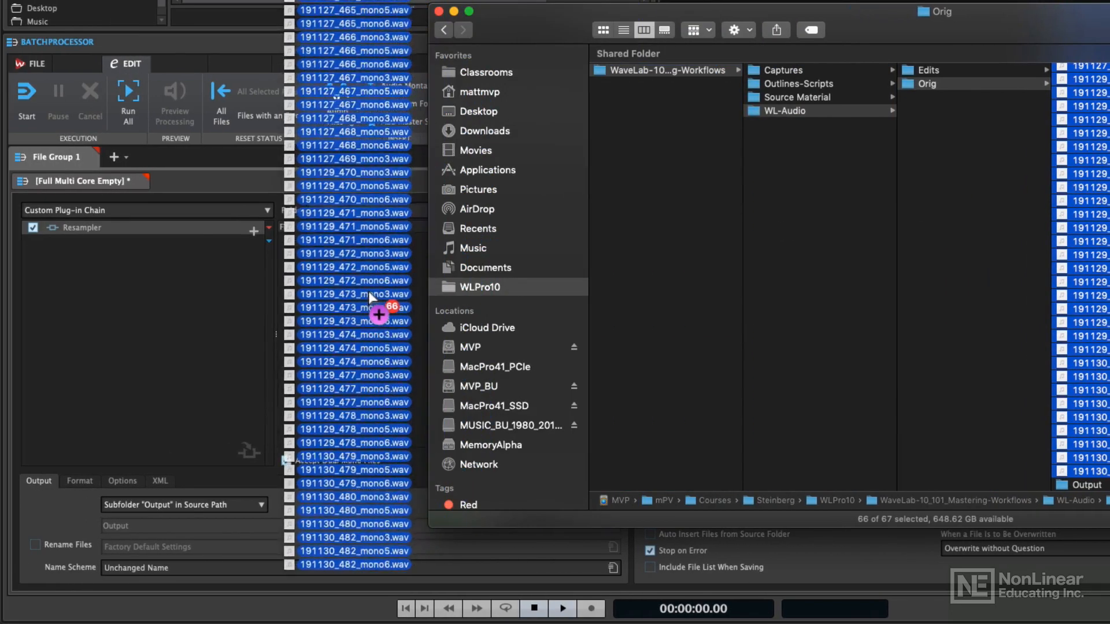
left_click_drag(369, 291, 360, 310)
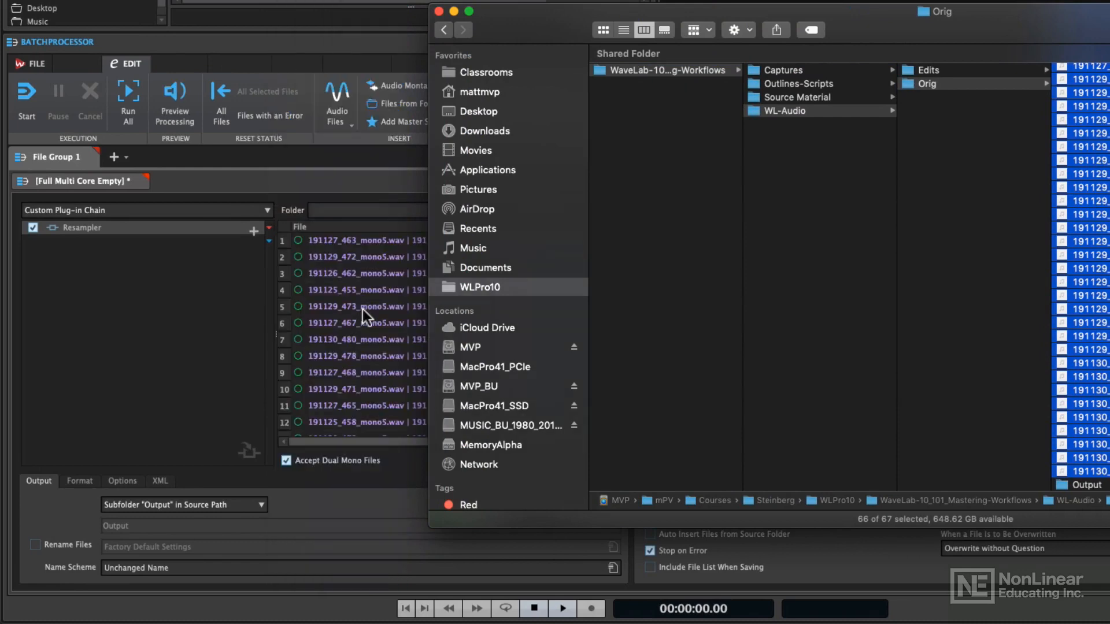
left_click(362, 310)
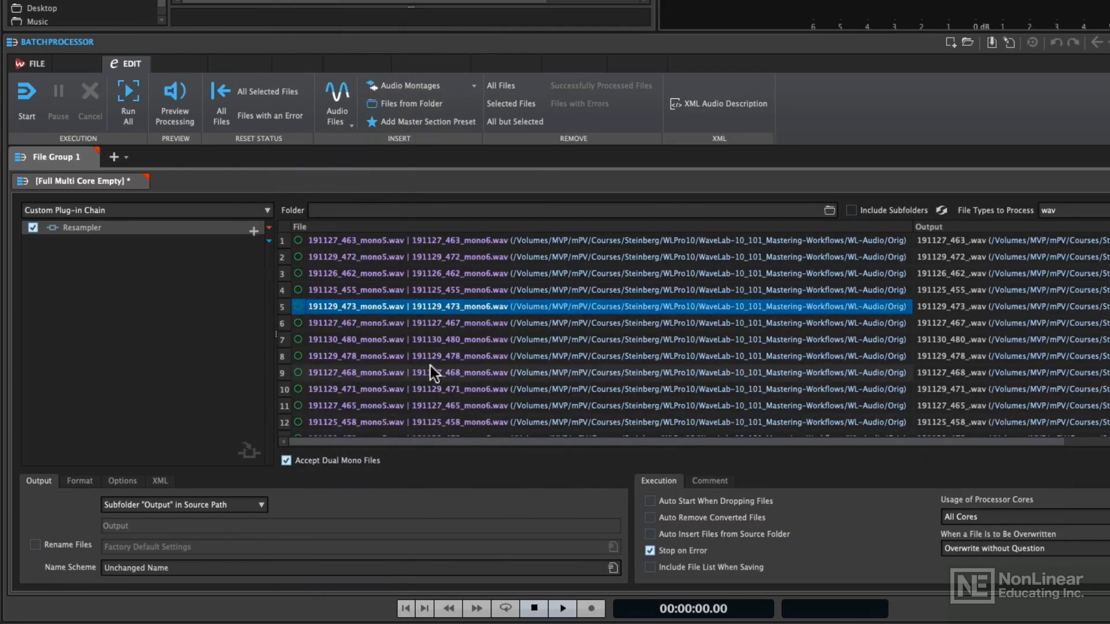
scroll(437, 344, "right", 5)
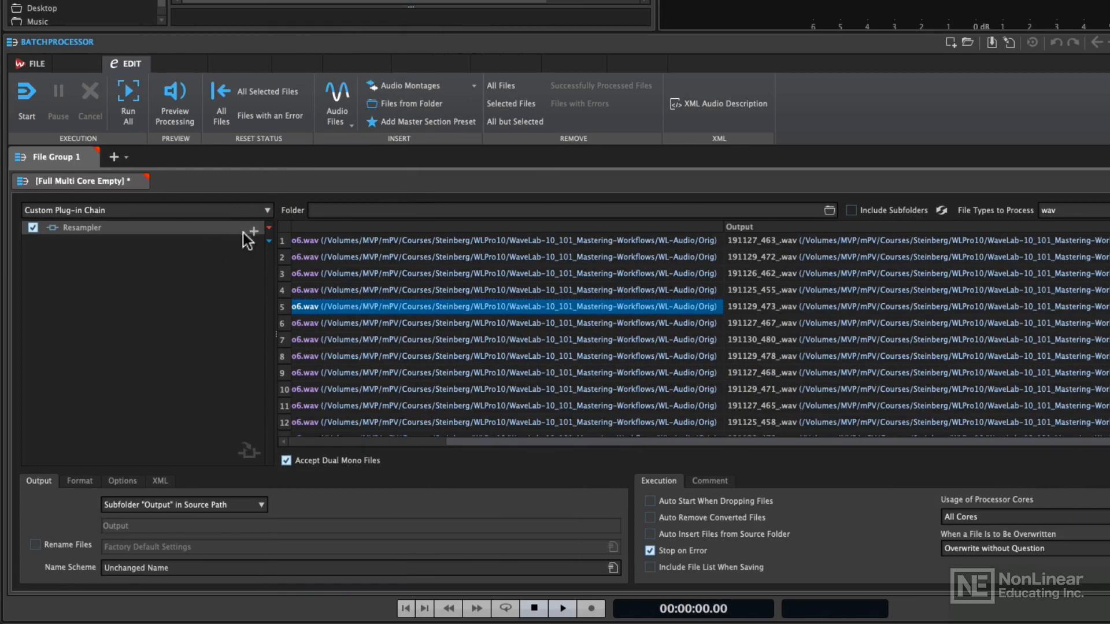
scroll(464, 260, "left", 5)
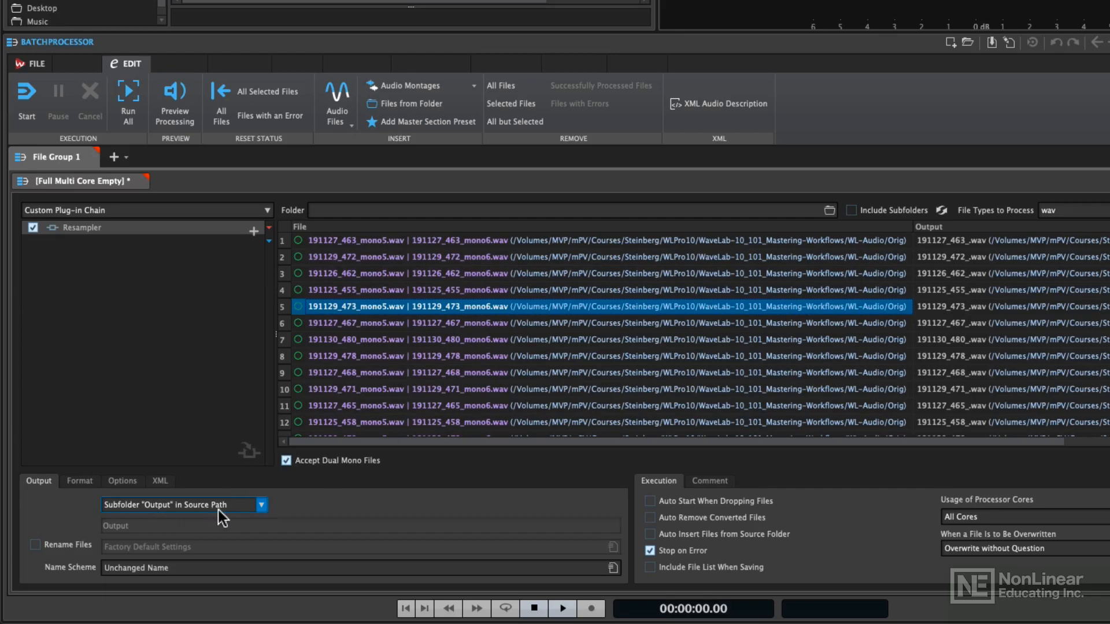
Step: Set the batch output location to Explicit Path, using a new folder named 48k created inside WL-Audio
left_click(261, 505)
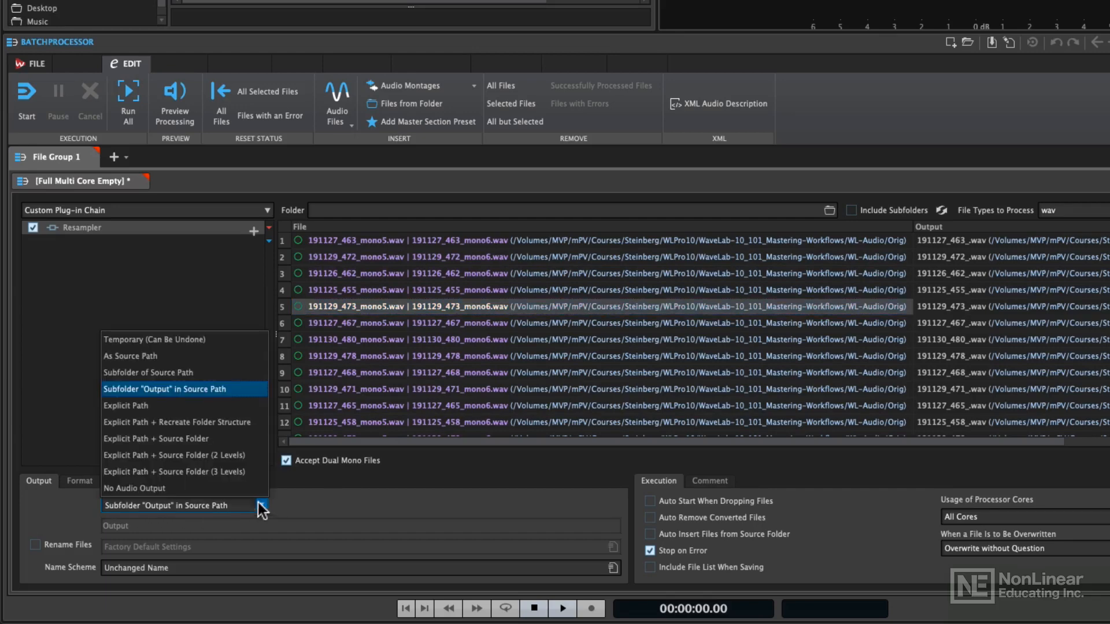
left_click(197, 406)
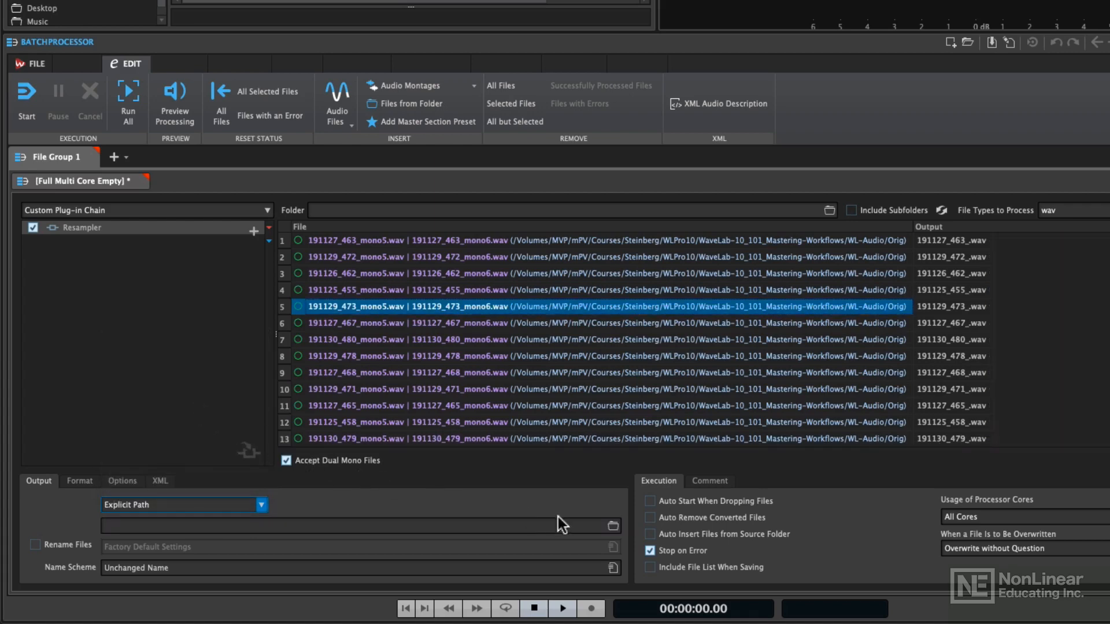
left_click(613, 526)
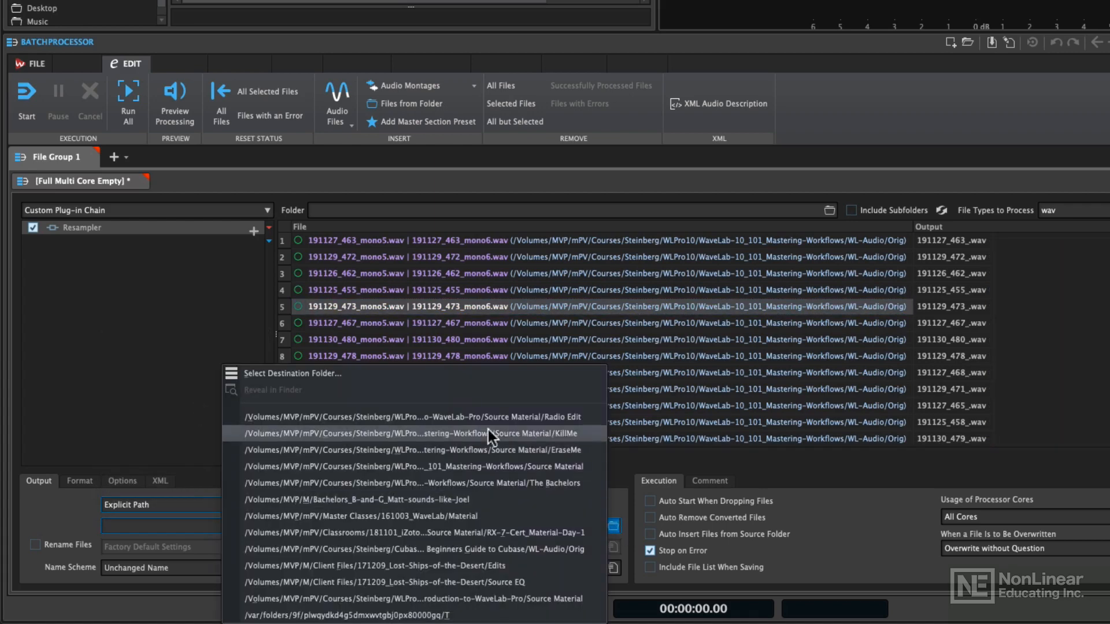
left_click(437, 374)
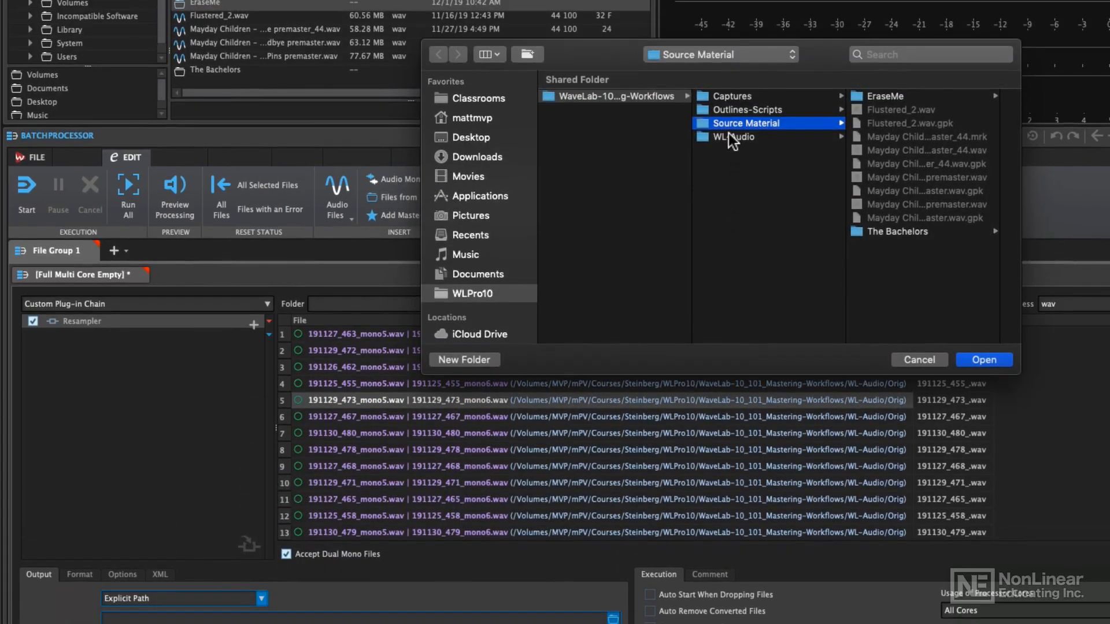
left_click(730, 137)
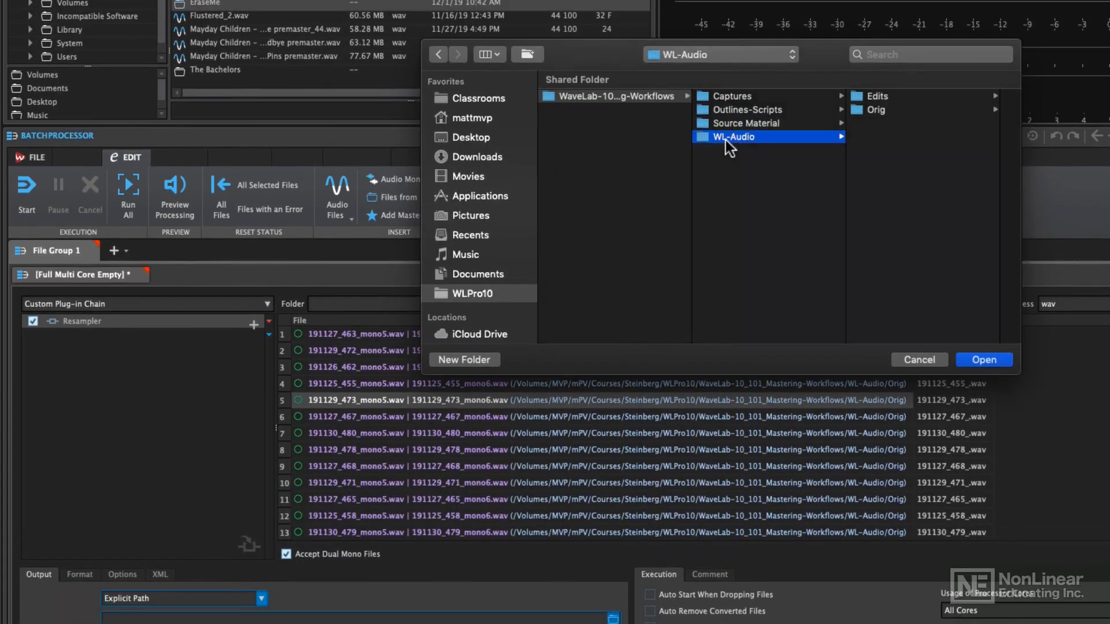
left_click(488, 362)
type("48k")
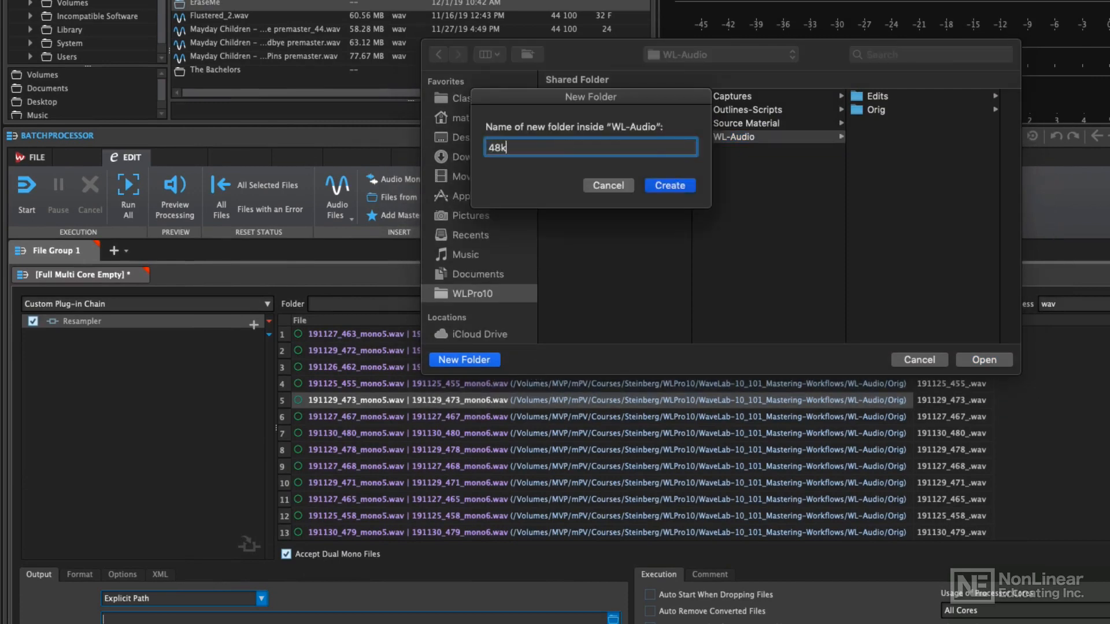
key("Return")
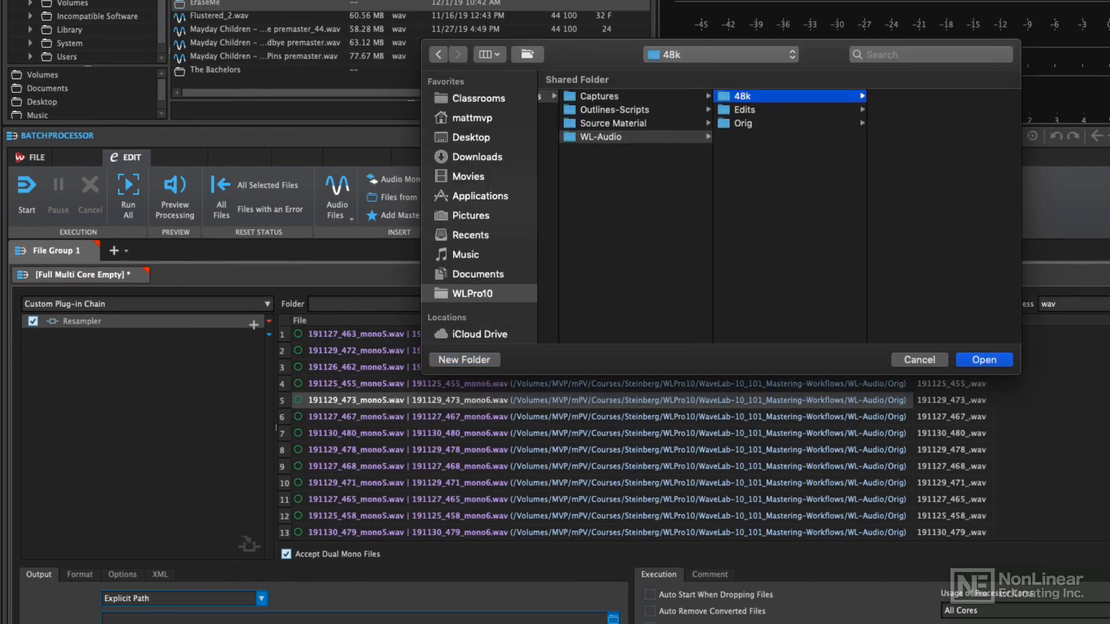
left_click(1009, 356)
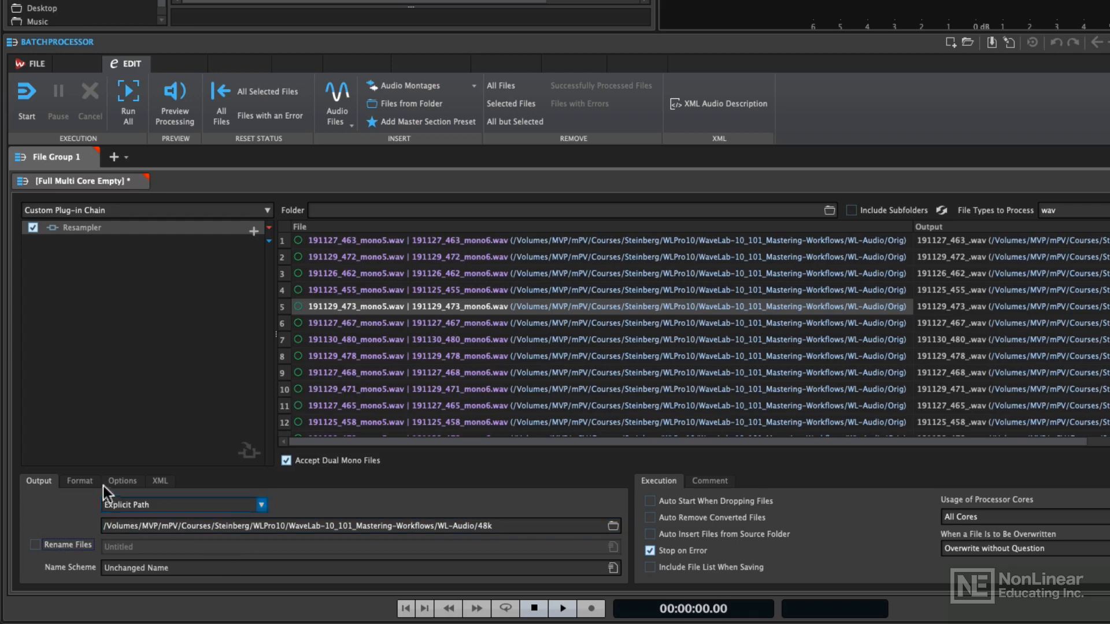
Step: Edit the output's single file format so that its sample rate is 48 000 Hz
left_click(86, 482)
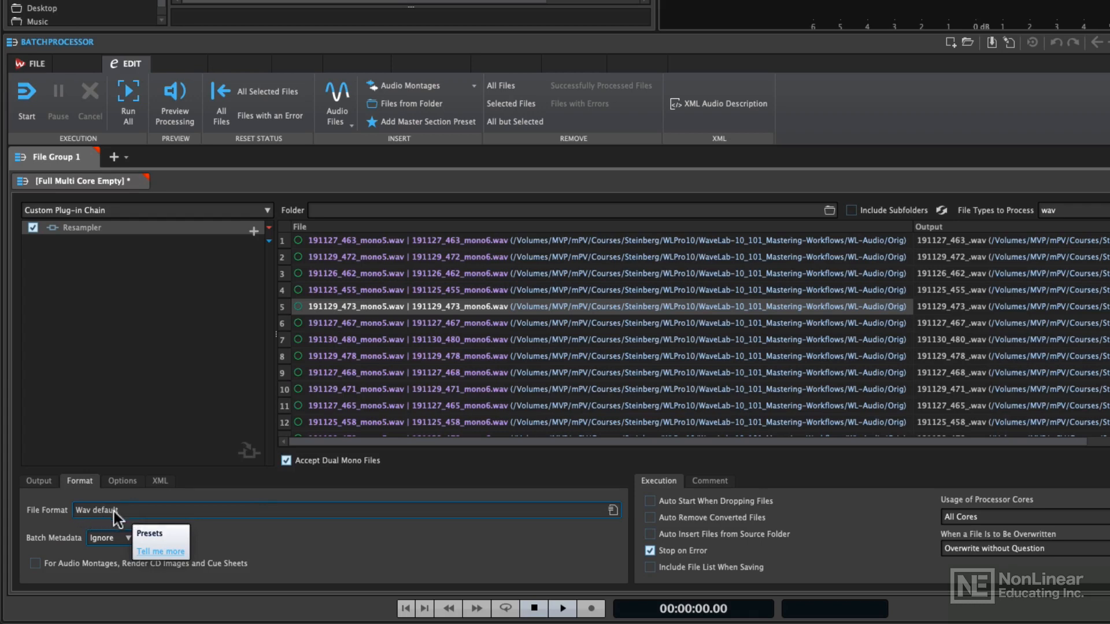
left_click(612, 510)
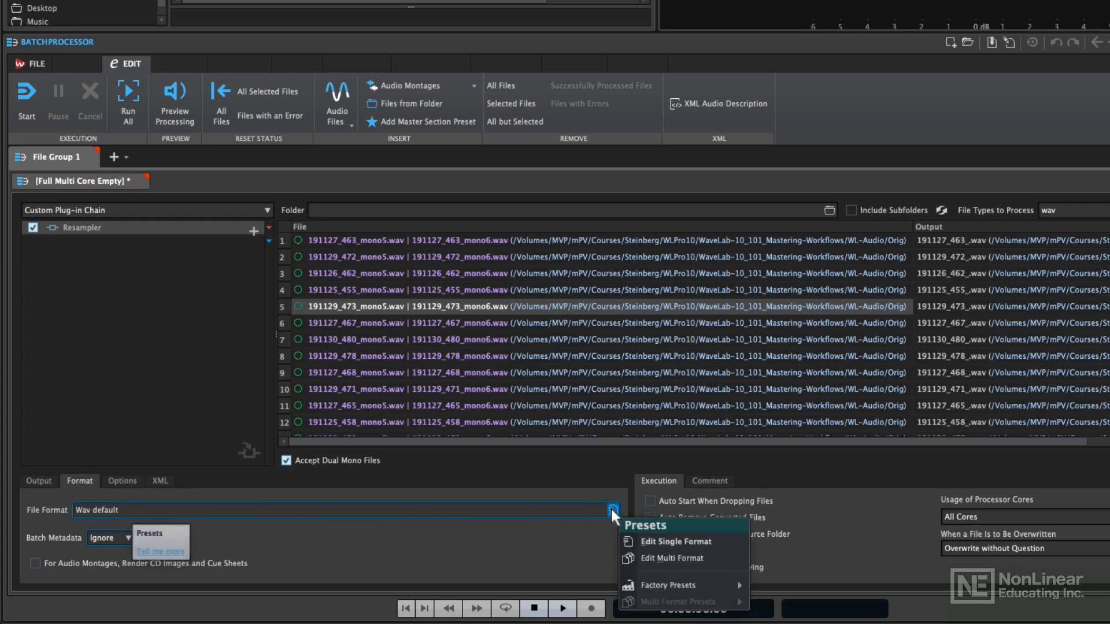
left_click(671, 542)
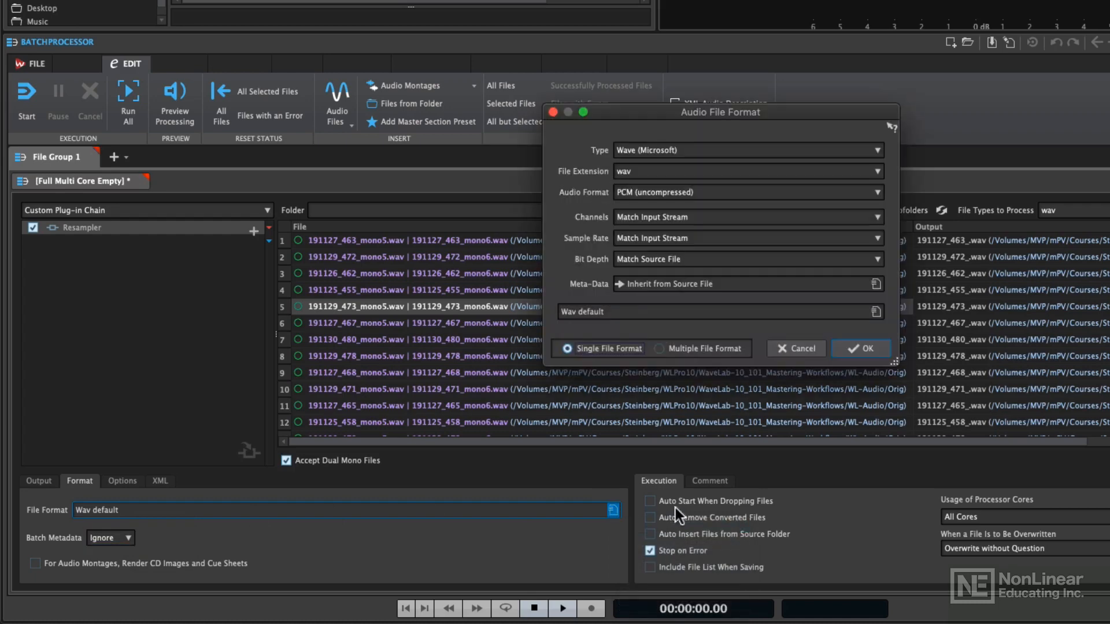
left_click(667, 239)
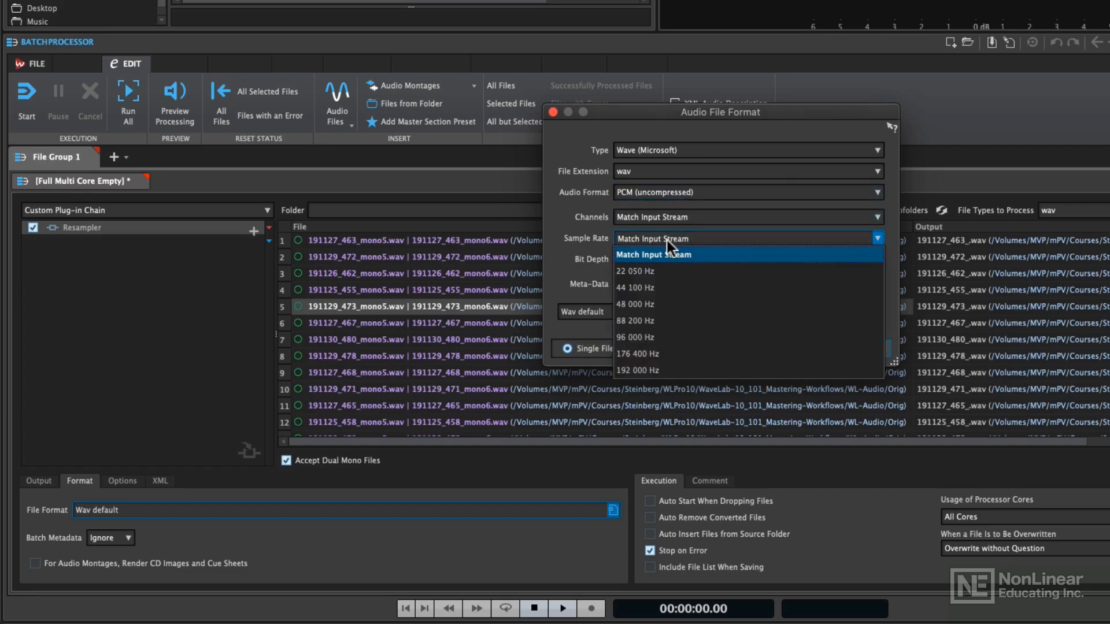
left_click(659, 306)
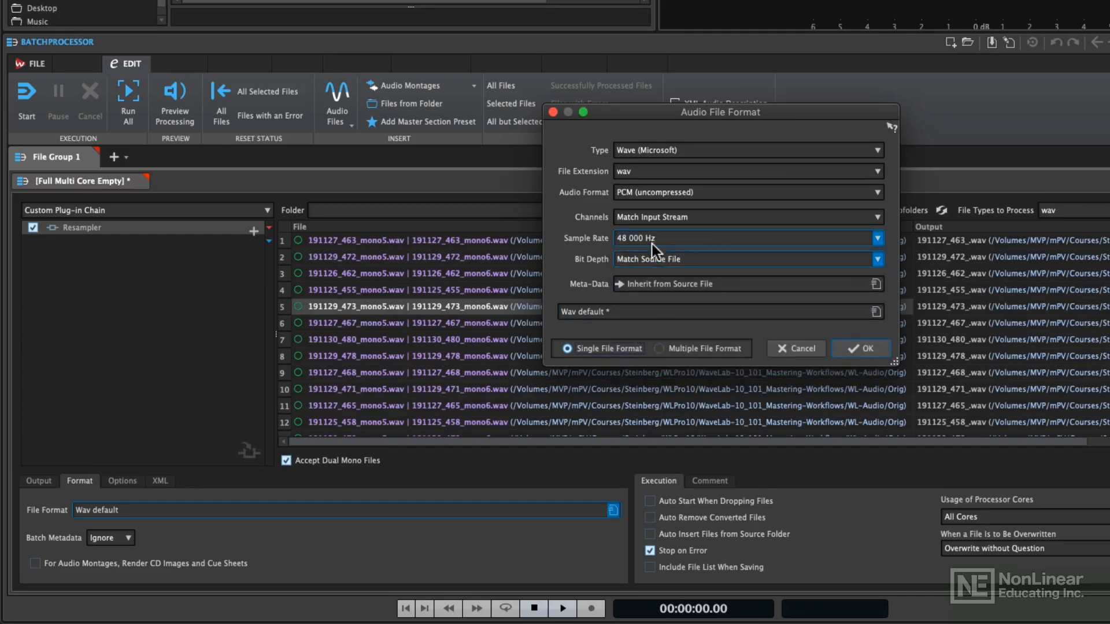
left_click(861, 348)
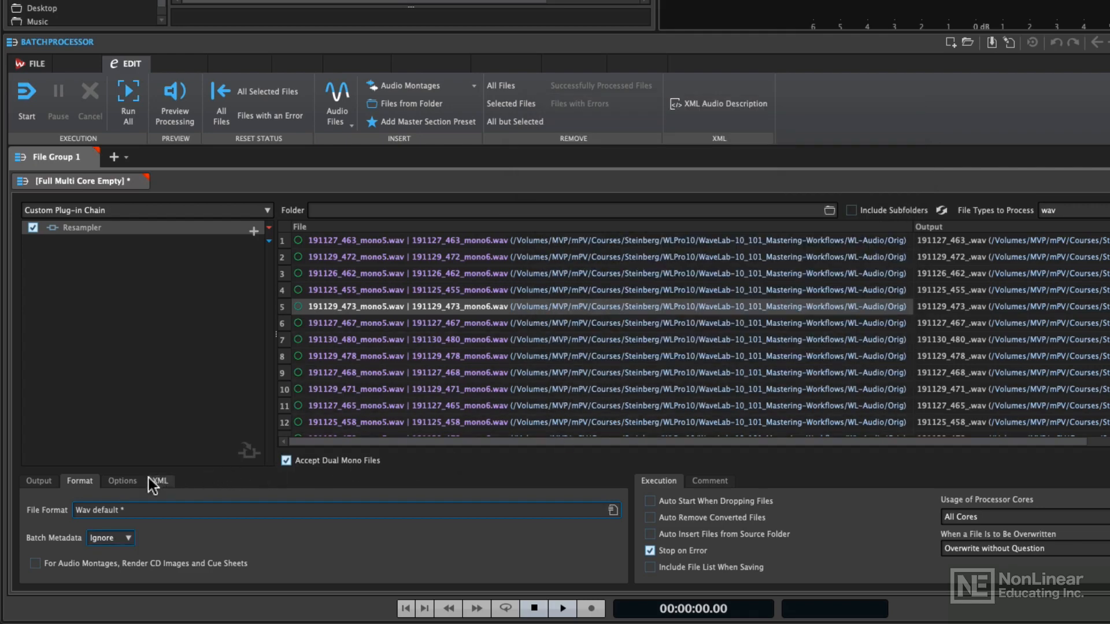
Step: Review the batch processor's processing options and its comment area
left_click(122, 481)
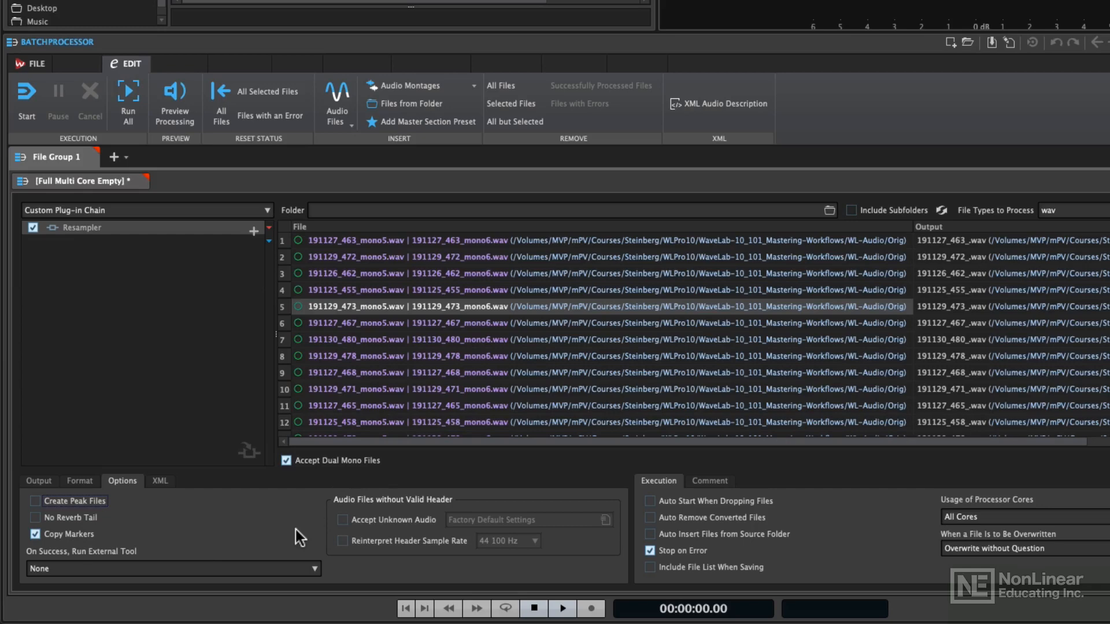
left_click(702, 480)
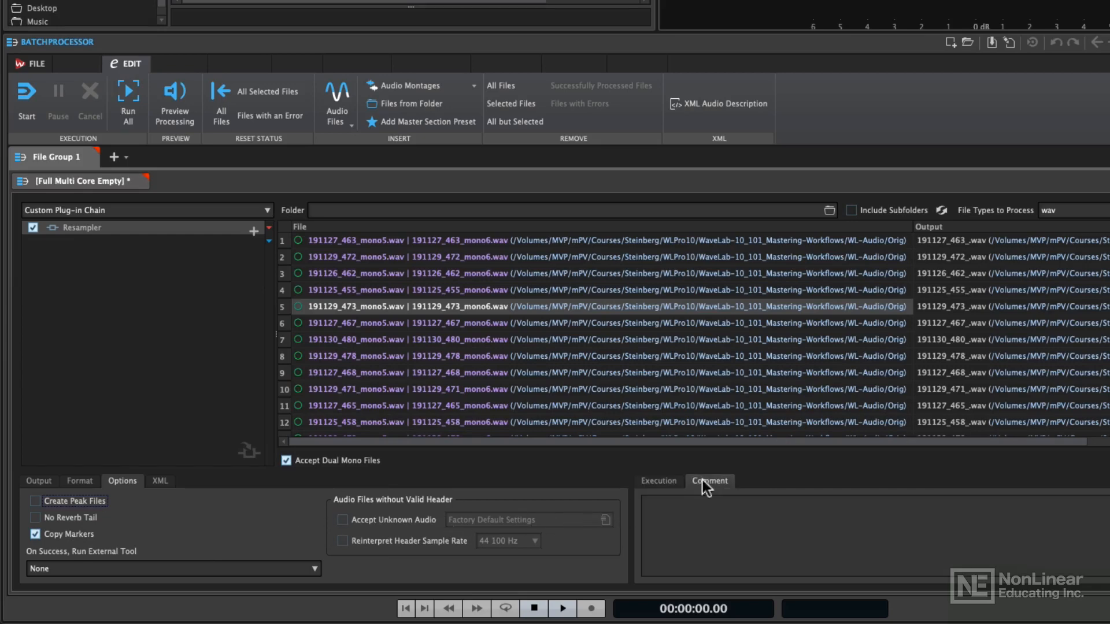
Step: Set the batch execution's usage of processor cores to All Cores but Two
left_click(664, 483)
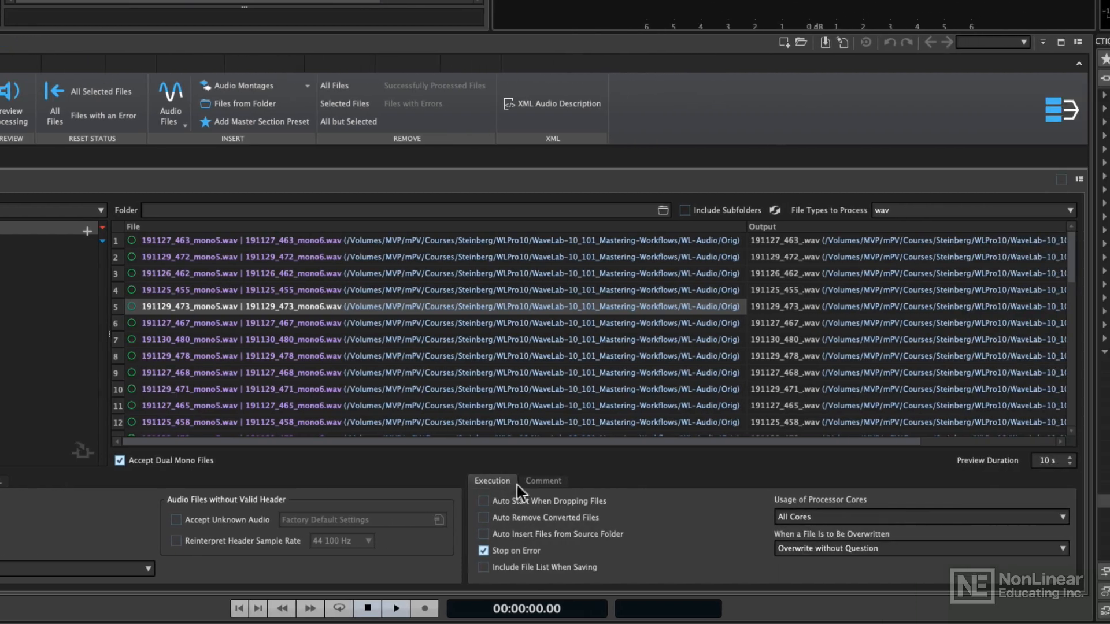
left_click(825, 516)
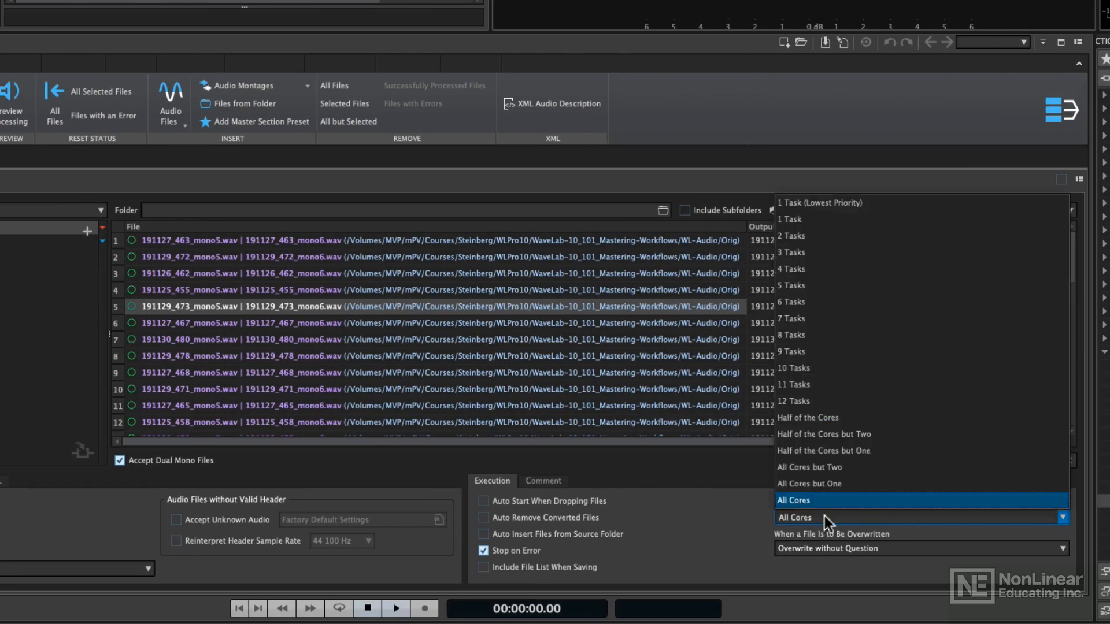
left_click(840, 467)
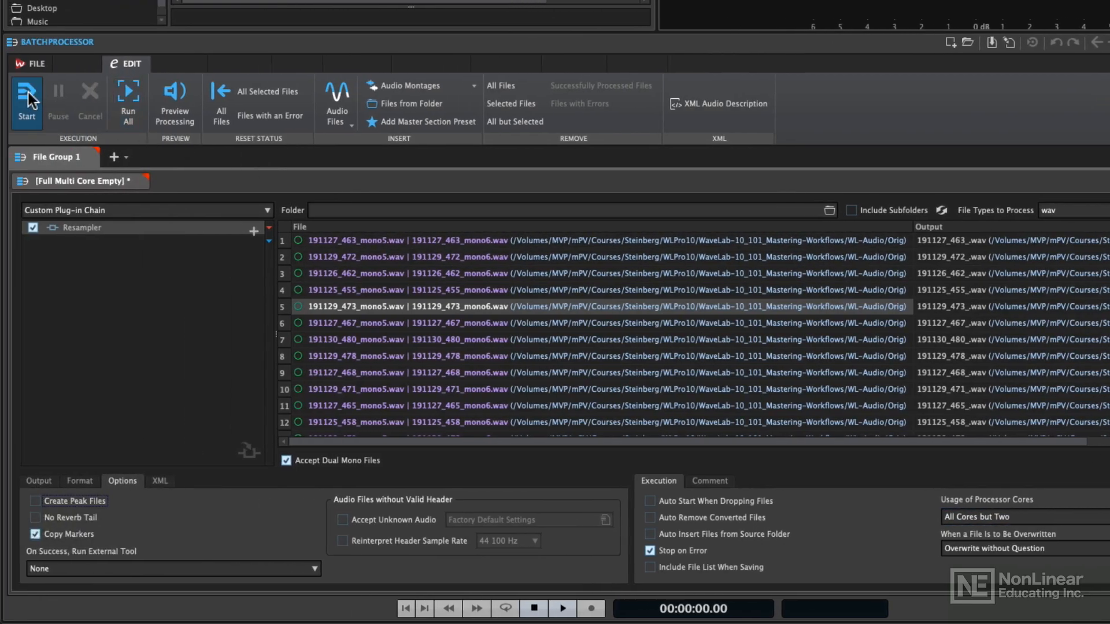
Step: Start the batch processing of the file list and monitor the progress of its tasks
left_click(28, 92)
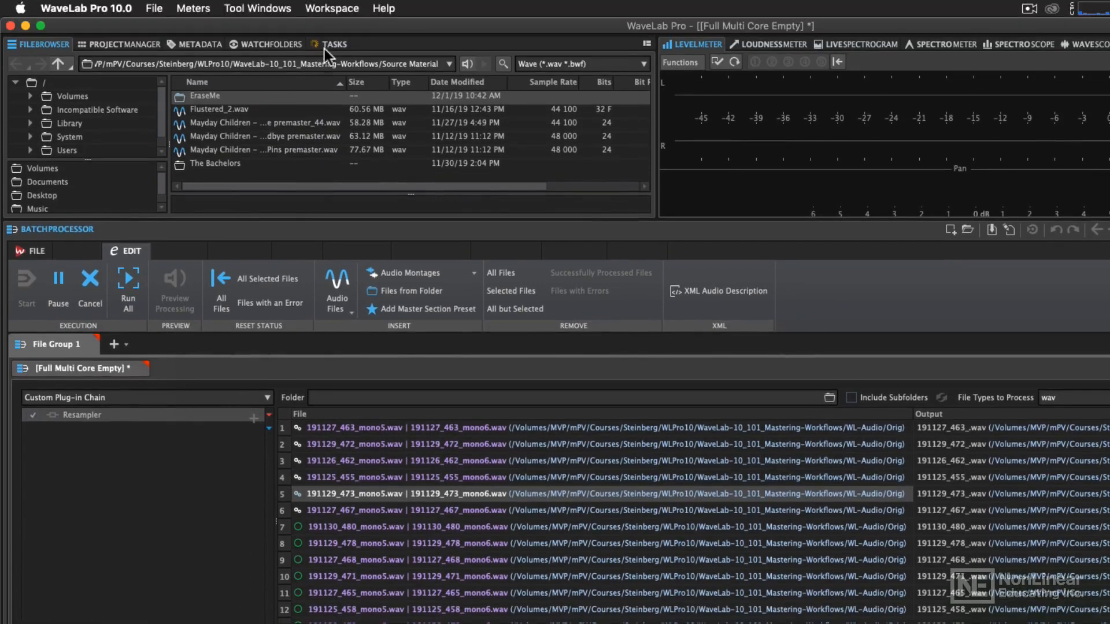
left_click(325, 44)
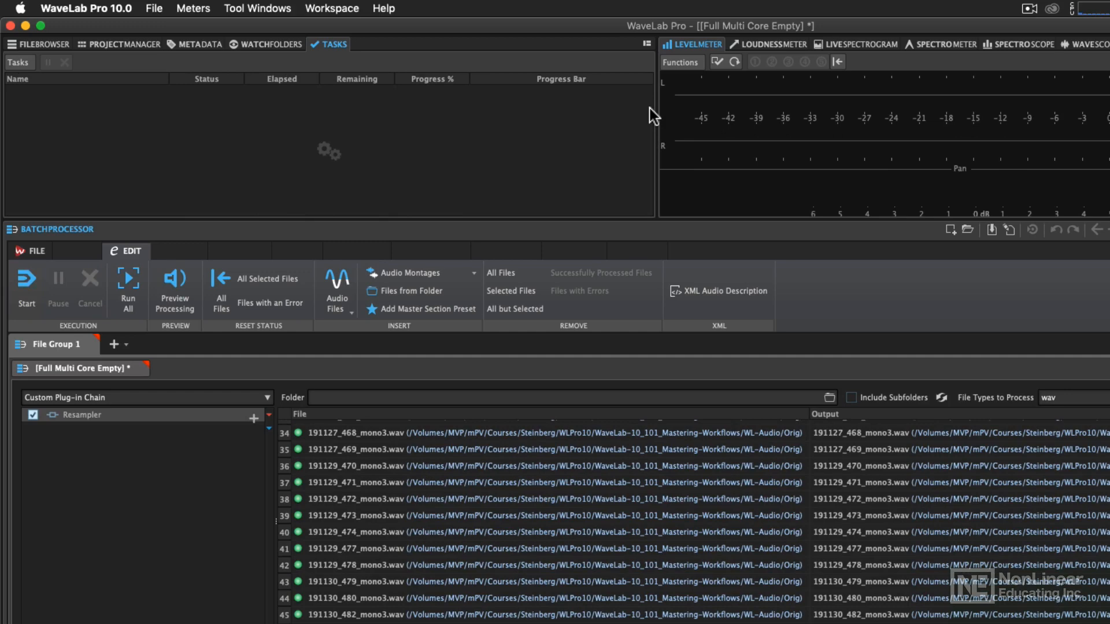
Step: Switch to Finder and check the sample rate and bit depth of 191126_461_.wav in the WL-Audio/48k folder
key("super+Tab")
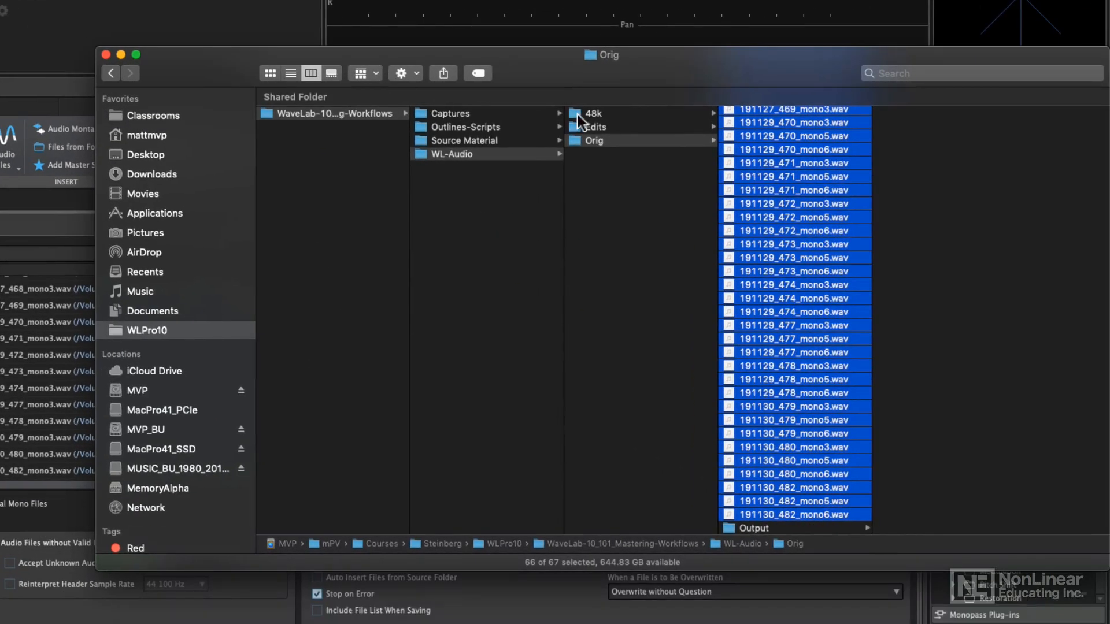
left_click(578, 114)
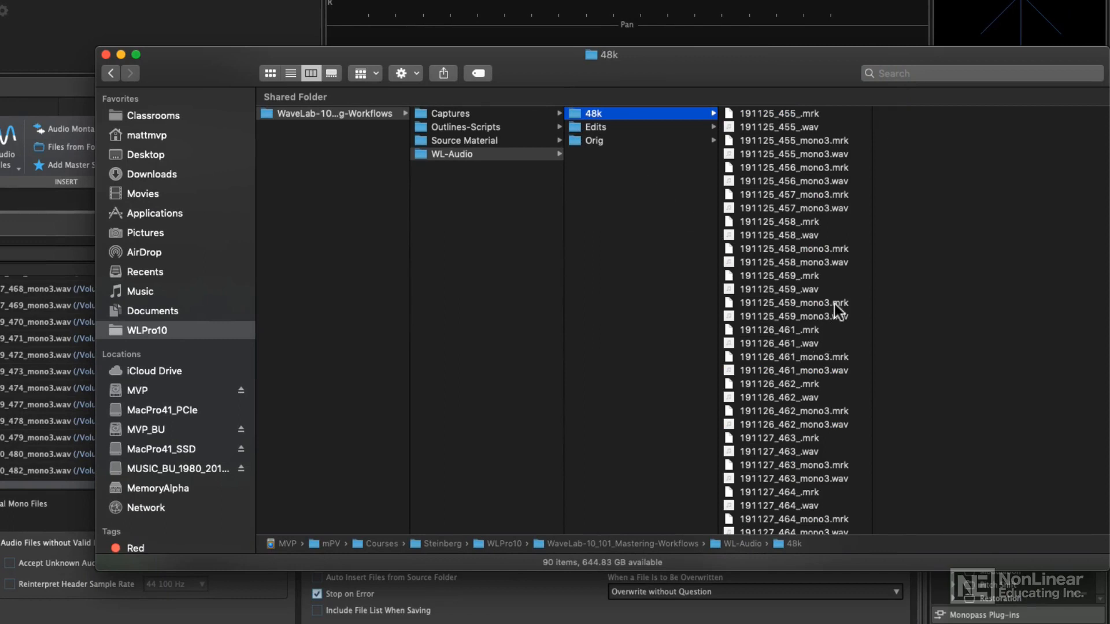
left_click(815, 342)
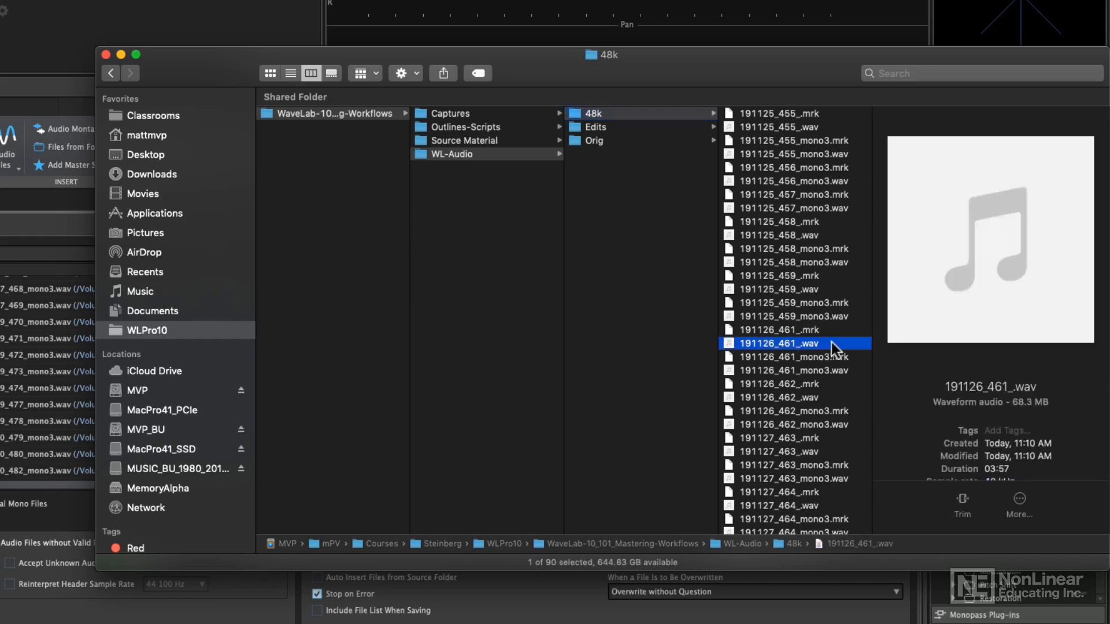
scroll(1004, 411, "down", 2)
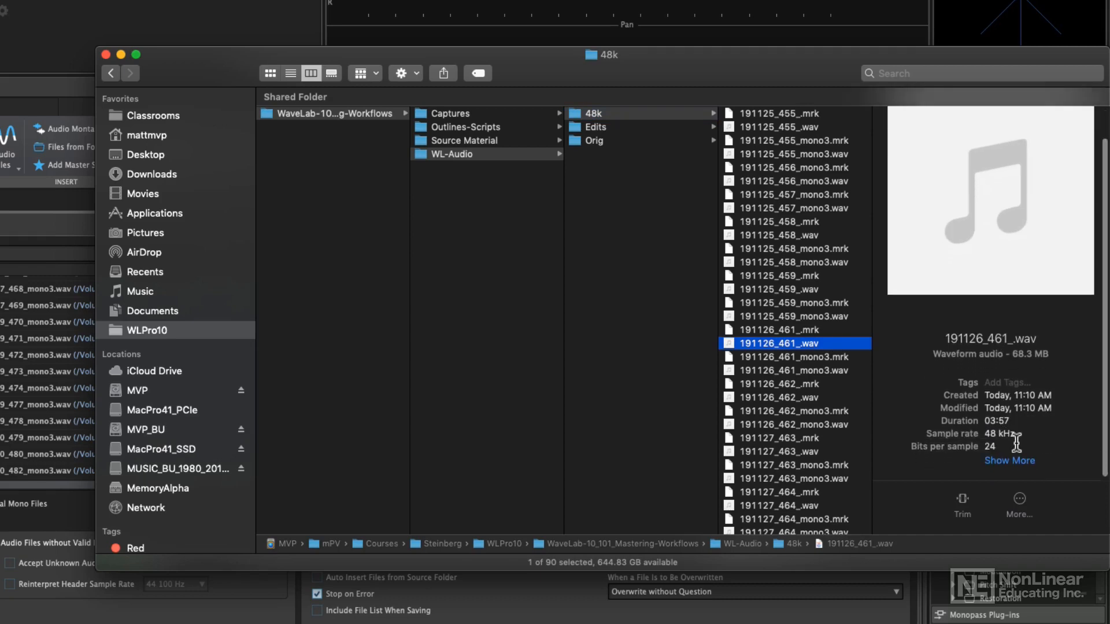